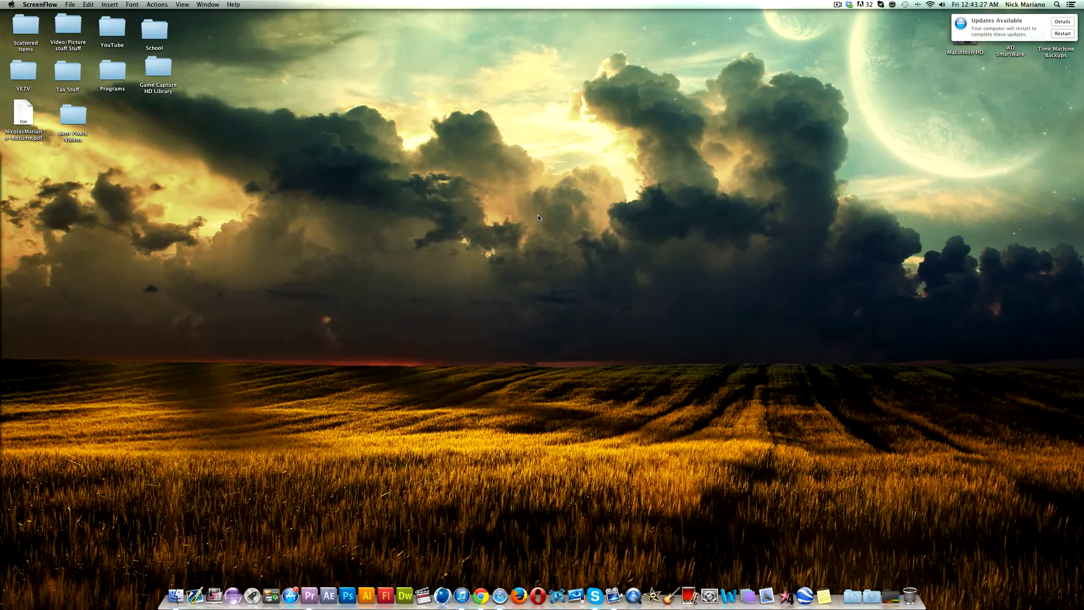
Place MVI_3037.MOV on Video 2 and the rainbow wallpaper on Video 1 of Sequence 01.
left_click(309, 596)
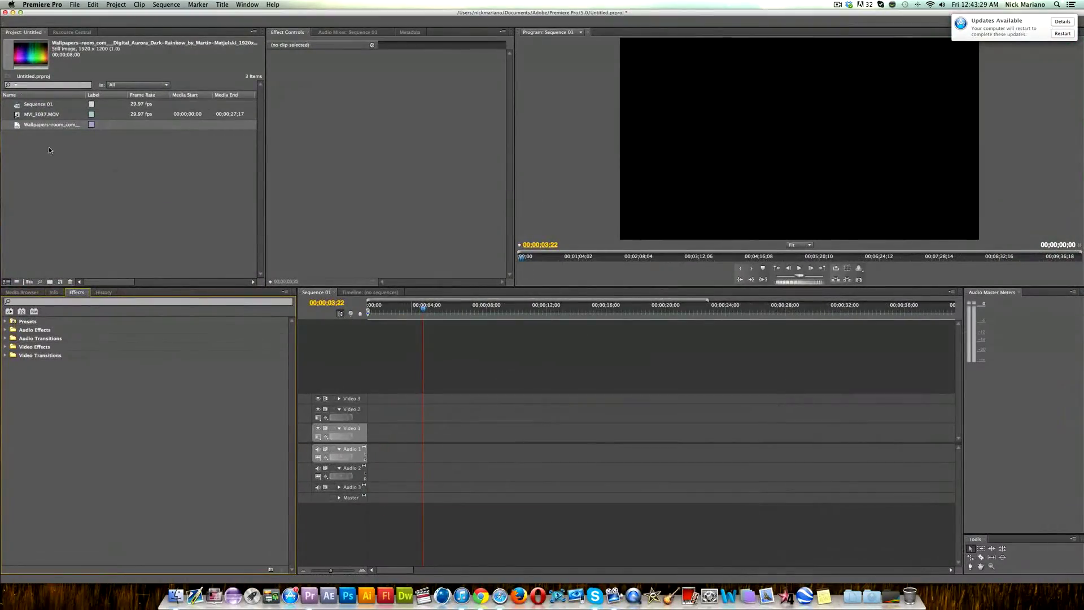
left_click(17, 115)
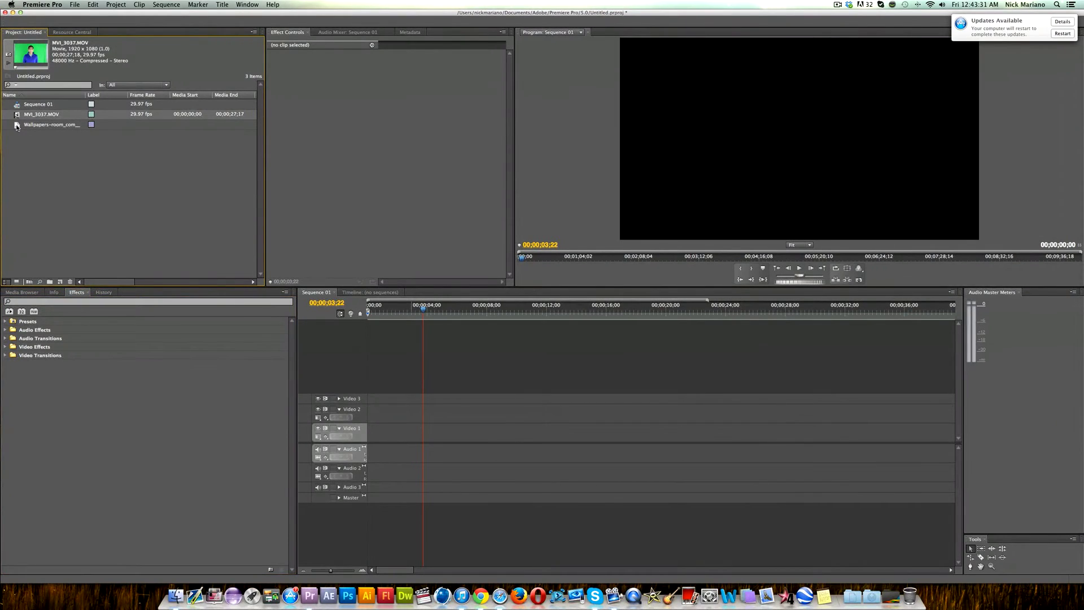
left_click(17, 125)
left_click_drag(17, 116, 379, 424)
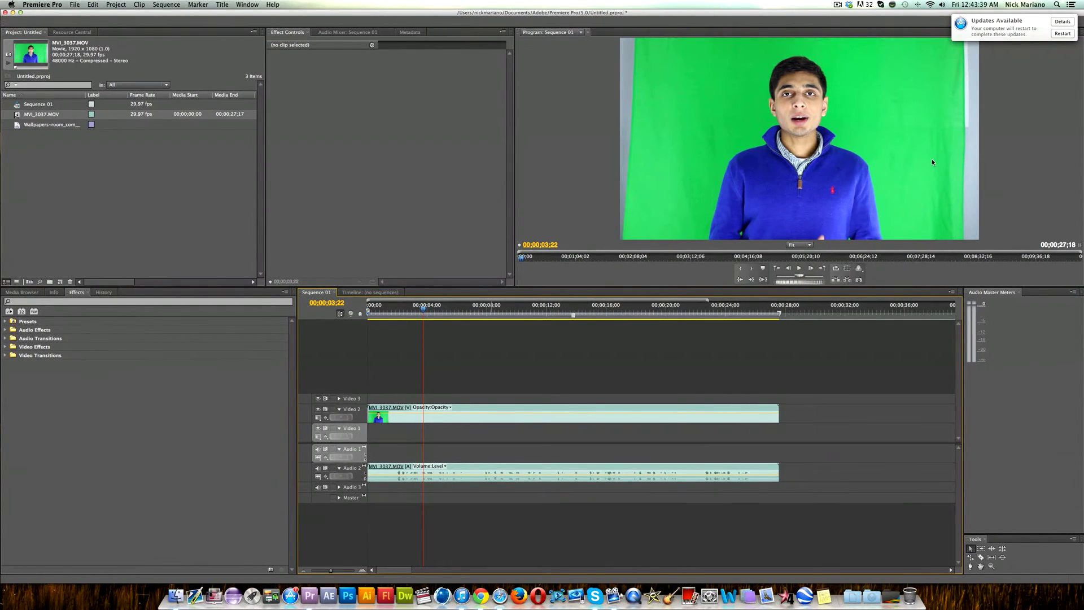
left_click_drag(17, 127, 360, 442)
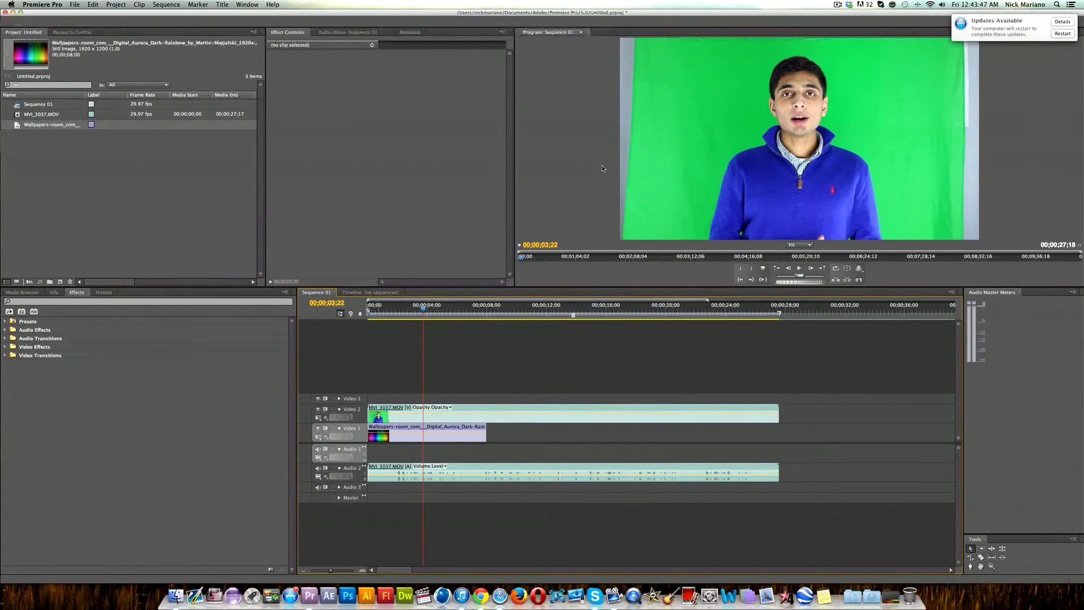
Scale the green-screen clip down in the Program monitor and position it in the lower-right corner.
left_click(805, 158)
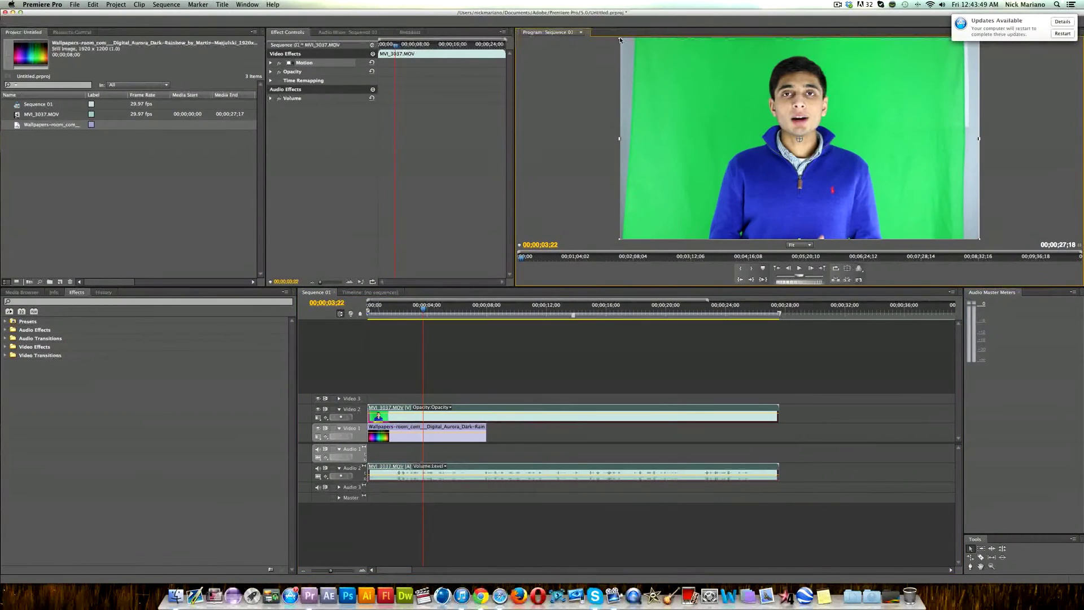
left_click_drag(621, 38, 656, 72)
left_click_drag(747, 121, 805, 159)
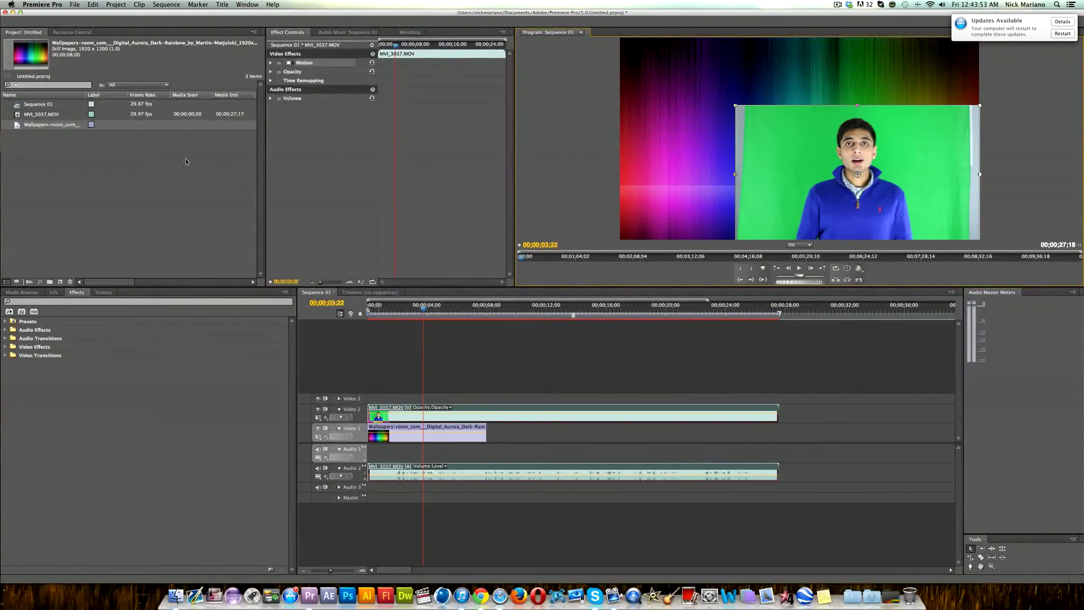
left_click(582, 157)
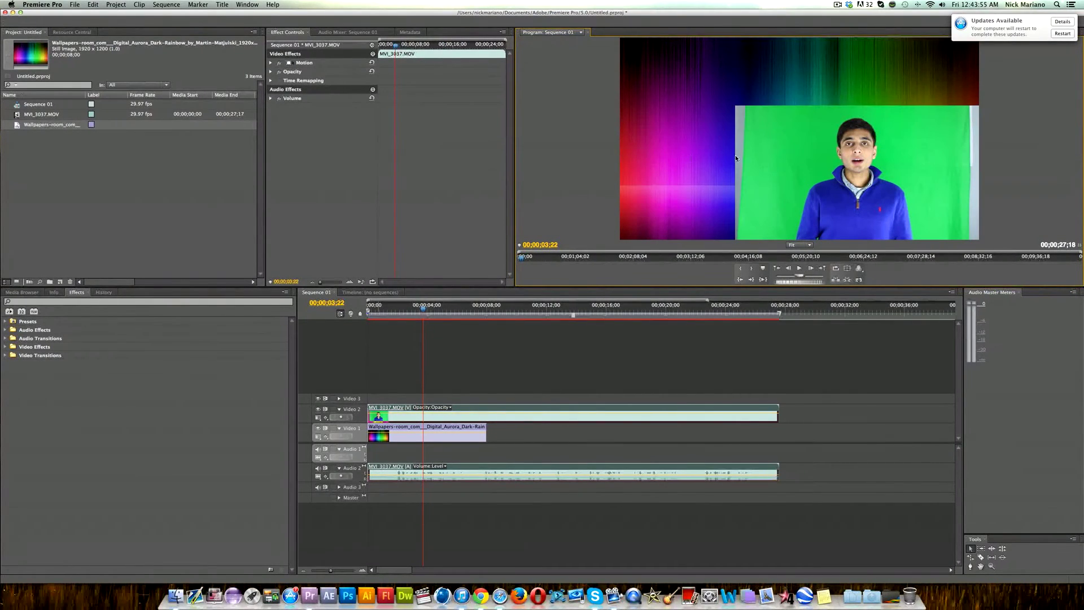
left_click_drag(802, 156, 812, 156)
left_click(1025, 163)
left_click(753, 134)
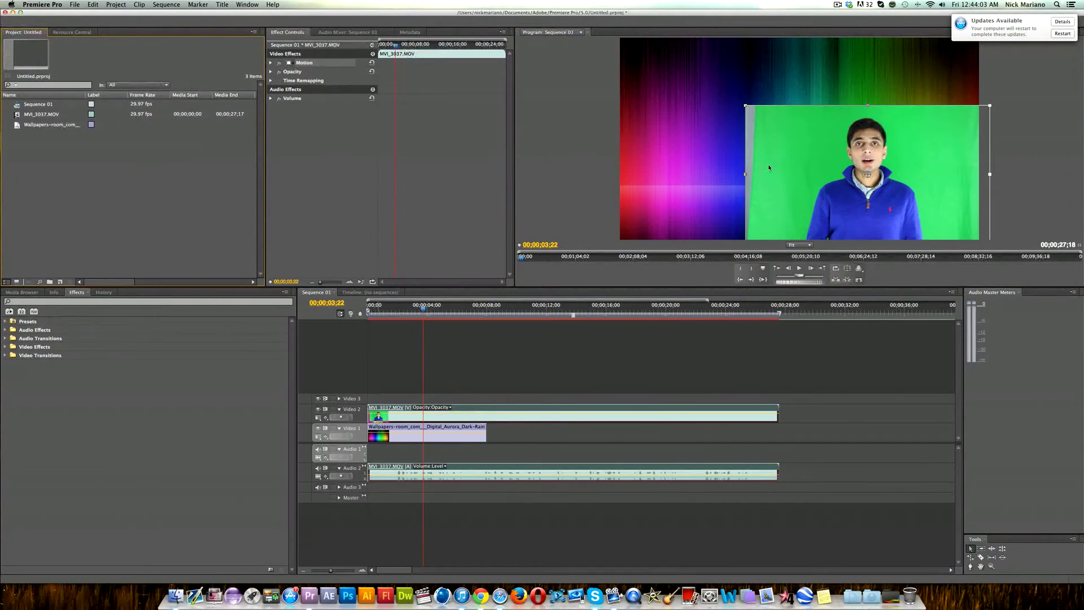
Apply the Crop effect to the Video 2 clip and set Left to 12.0%.
left_click(46, 302)
type("crop")
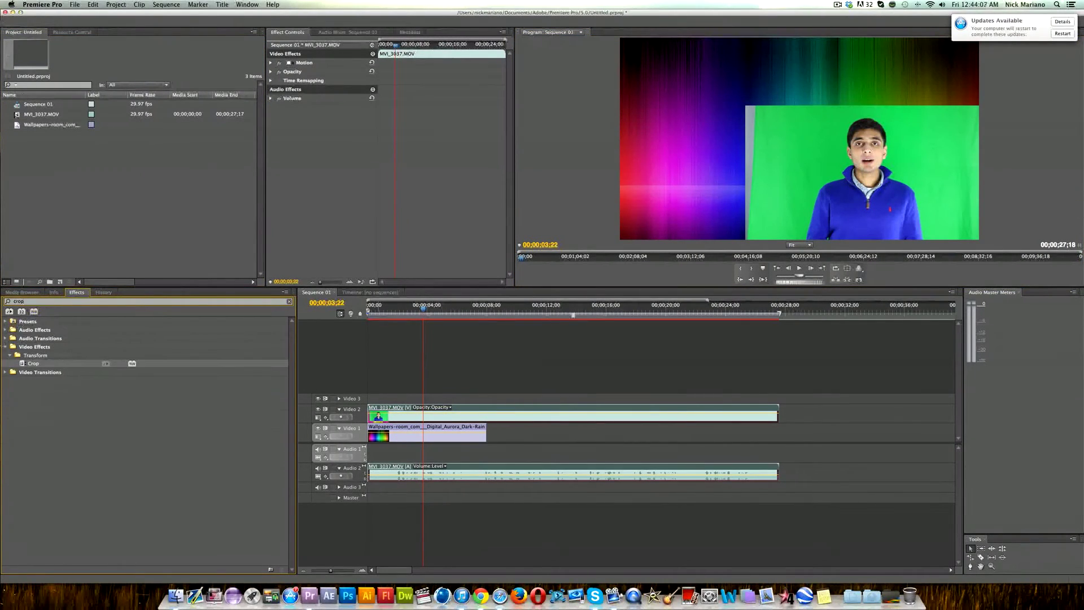
left_click_drag(28, 363, 406, 415)
left_click(270, 89)
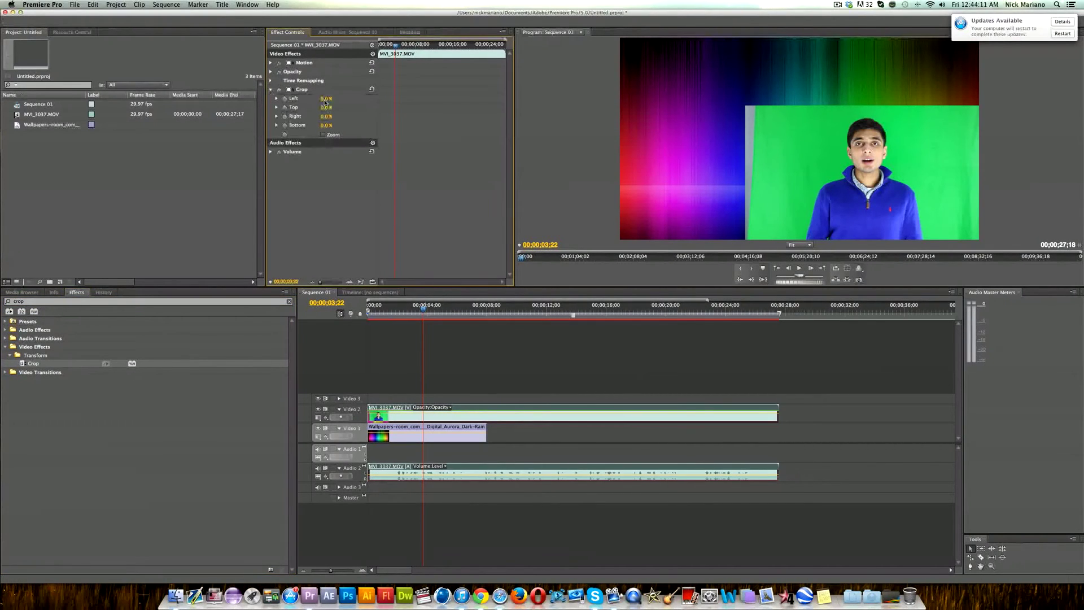
left_click_drag(325, 99, 332, 99)
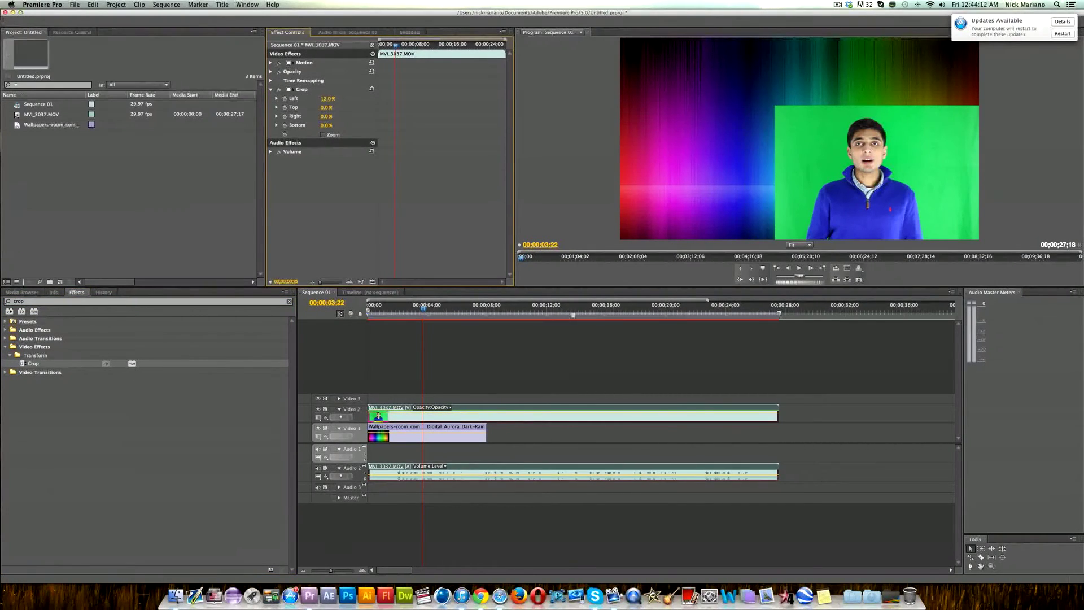
Nudge the cropped clip slightly to the right in the preview.
left_click(816, 163)
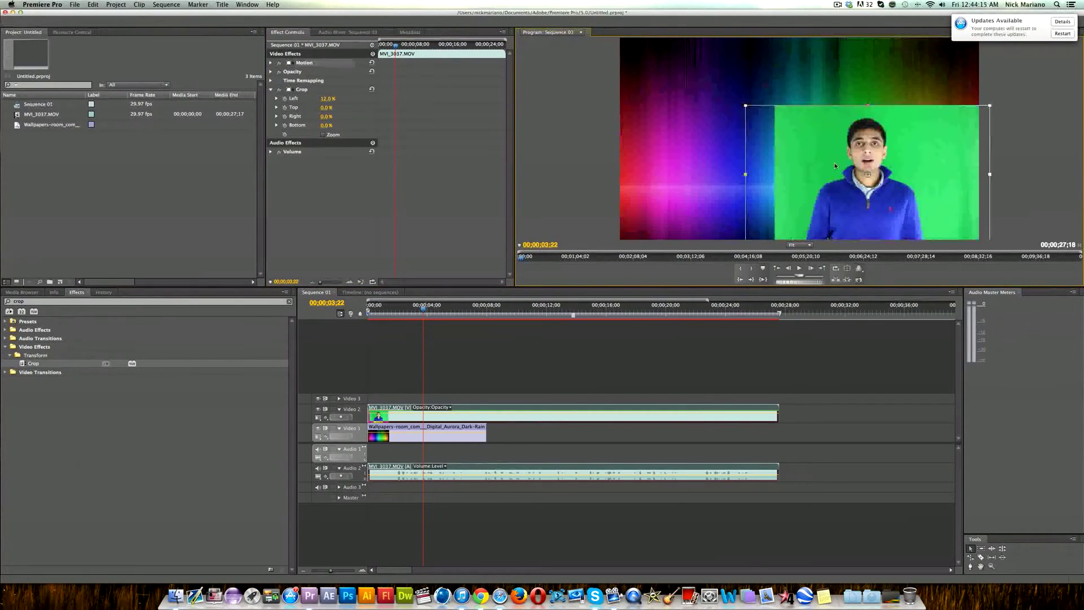
left_click_drag(834, 162, 840, 166)
left_click(988, 161)
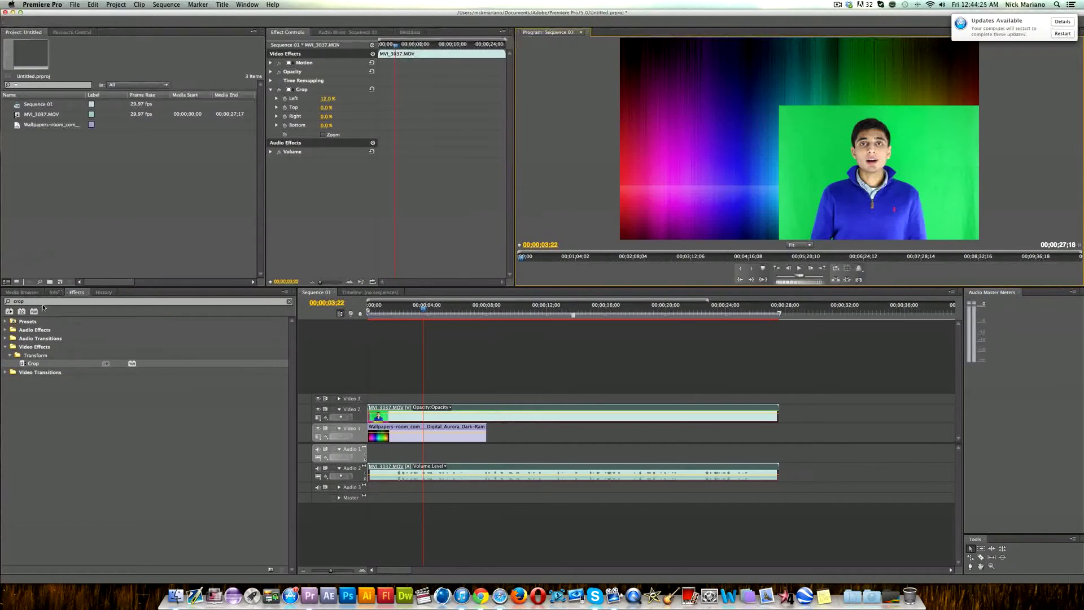
Search the Effects panel for 'ultra', then clear the search.
left_click(21, 305)
double_click(21, 305)
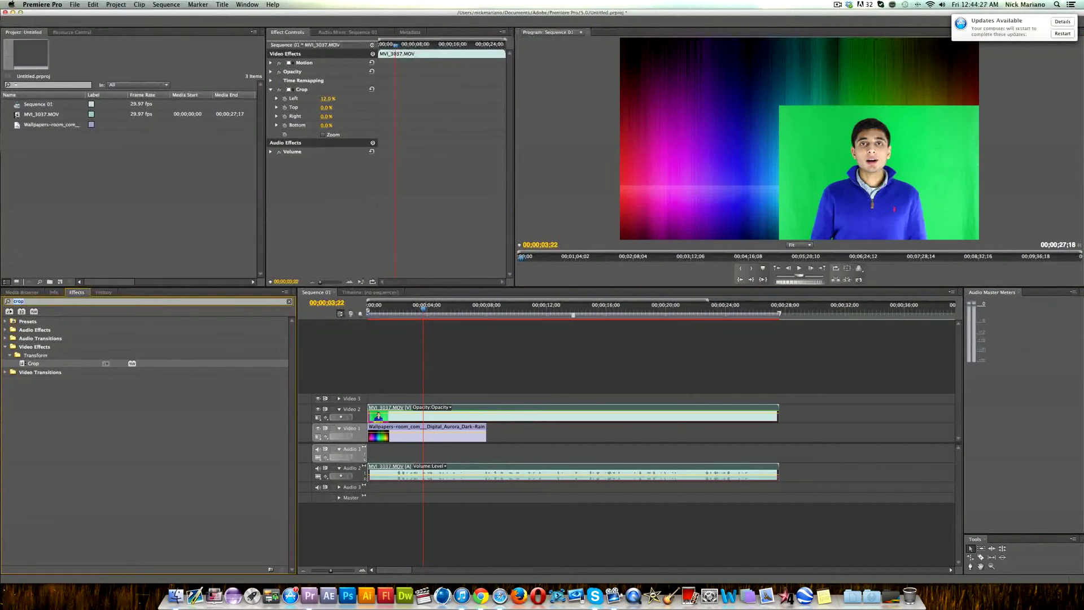
type("ultra")
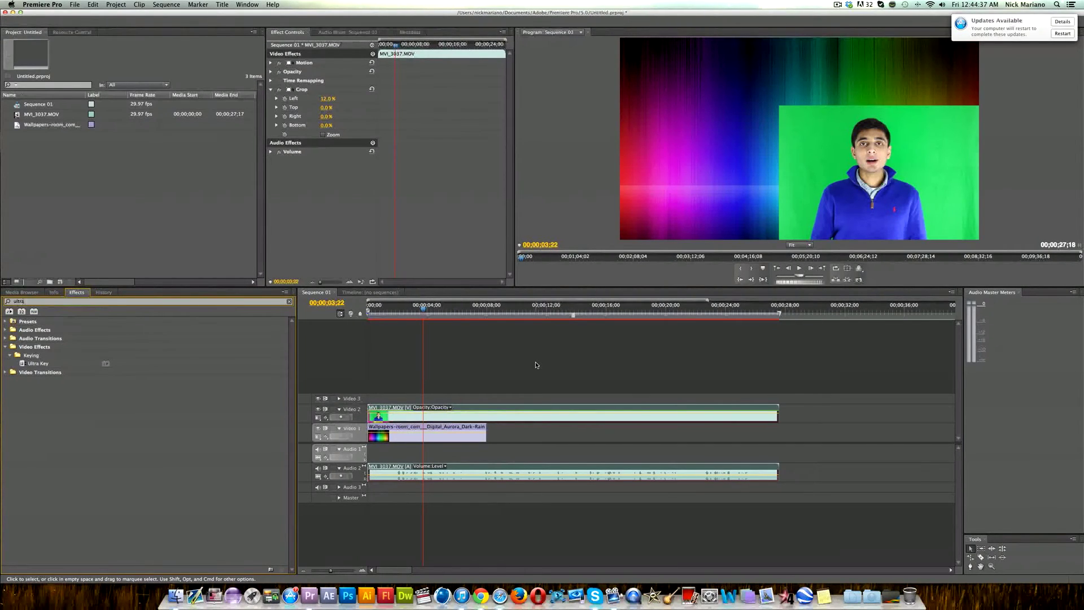
left_click(289, 301)
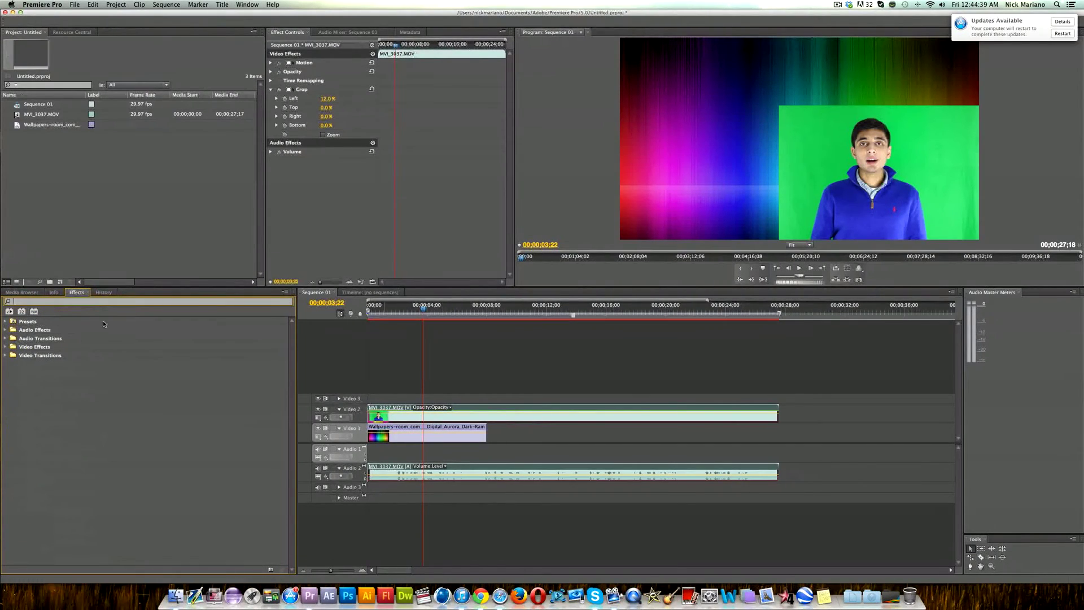
Apply the Green Screen 2 preset from Presets to the MVI_3037 clip on Video 2.
left_click(5, 321)
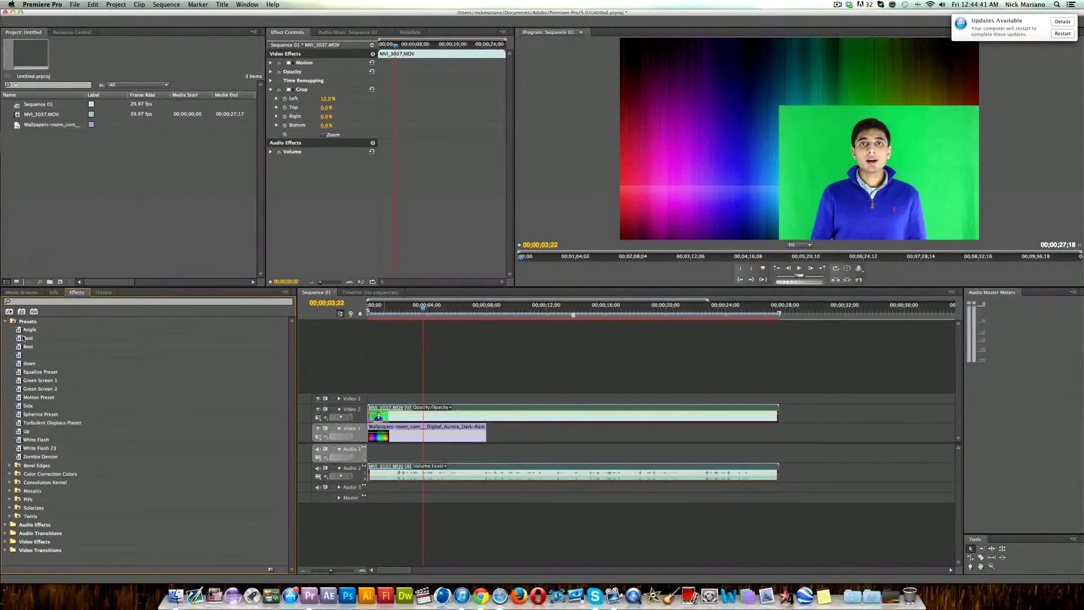
left_click(22, 390)
left_click_drag(23, 390, 451, 419)
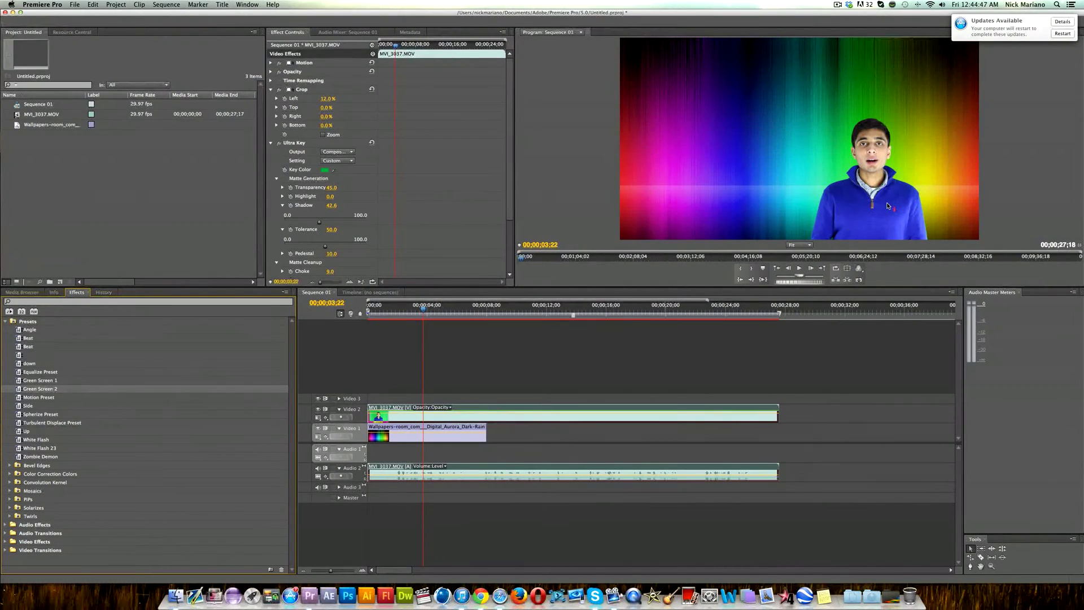
left_click(5, 321)
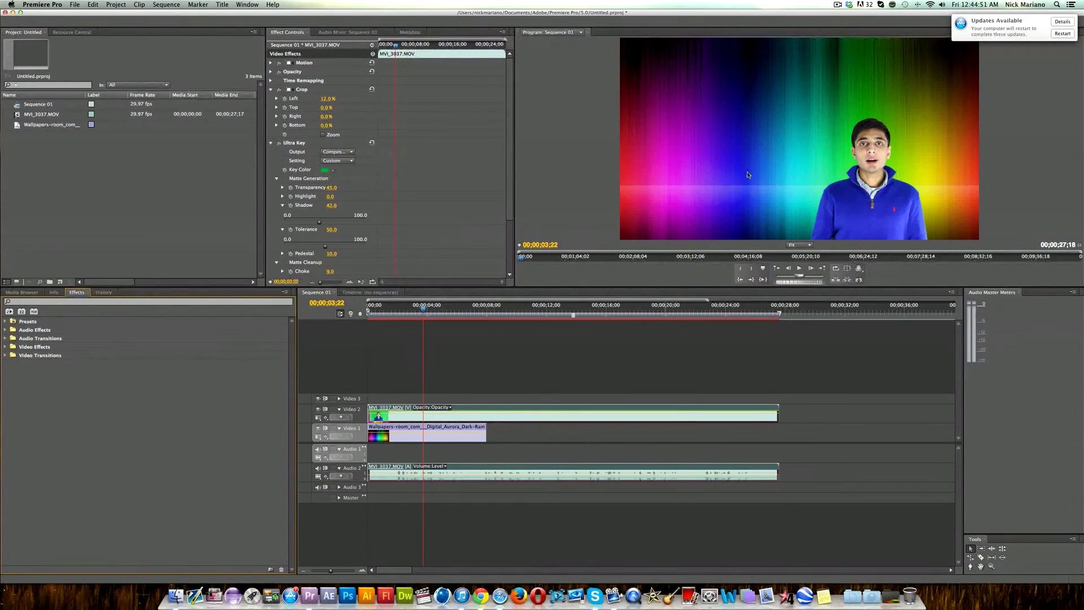
Lower the divider above the Timeline to enlarge the monitors, then raise it slightly.
left_click_drag(376, 289, 378, 375)
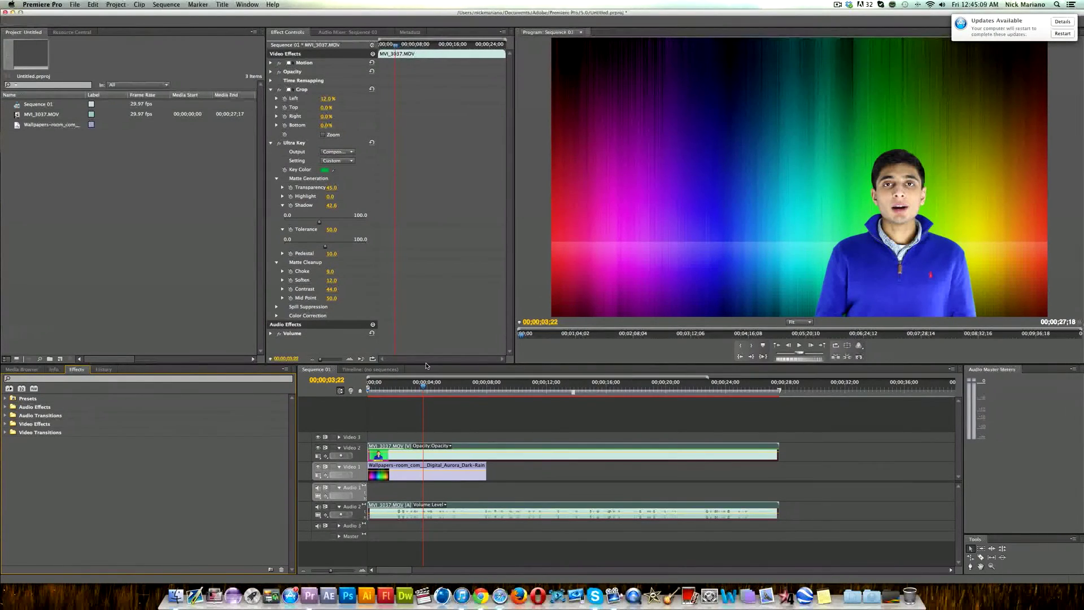
left_click_drag(426, 366, 428, 346)
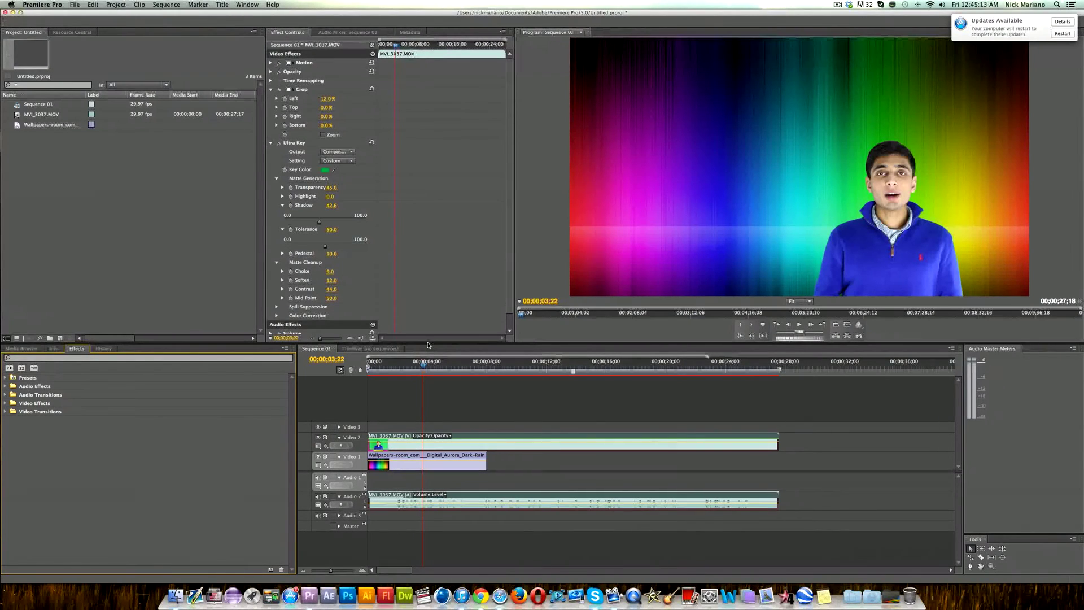
Scrub the playhead to about 6 seconds to preview the composite, muting system audio.
left_click(397, 372)
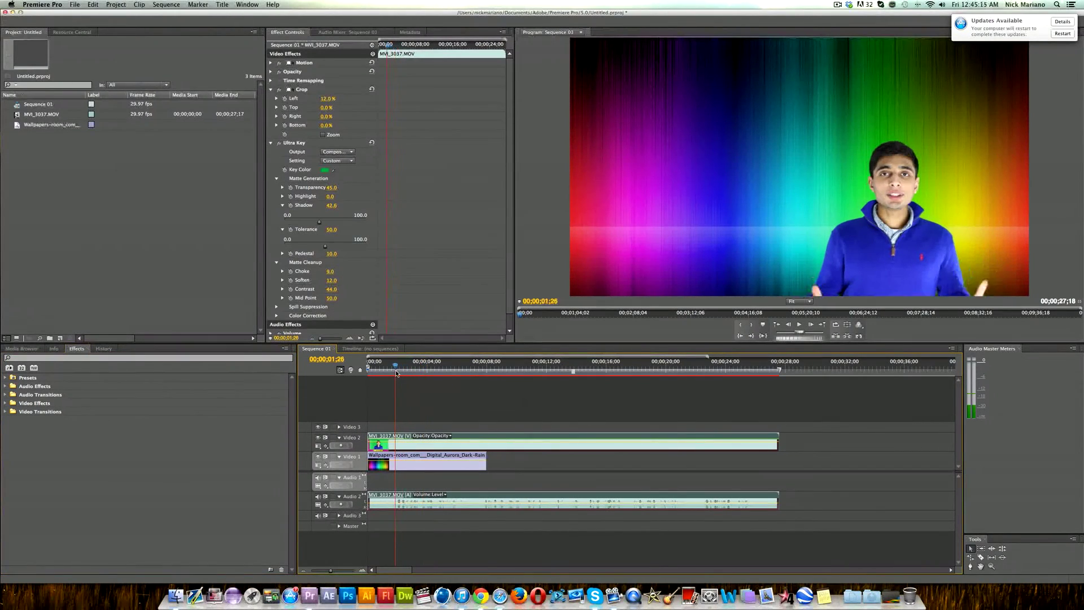
left_click_drag(397, 373, 403, 371)
key("XF86AudioMute")
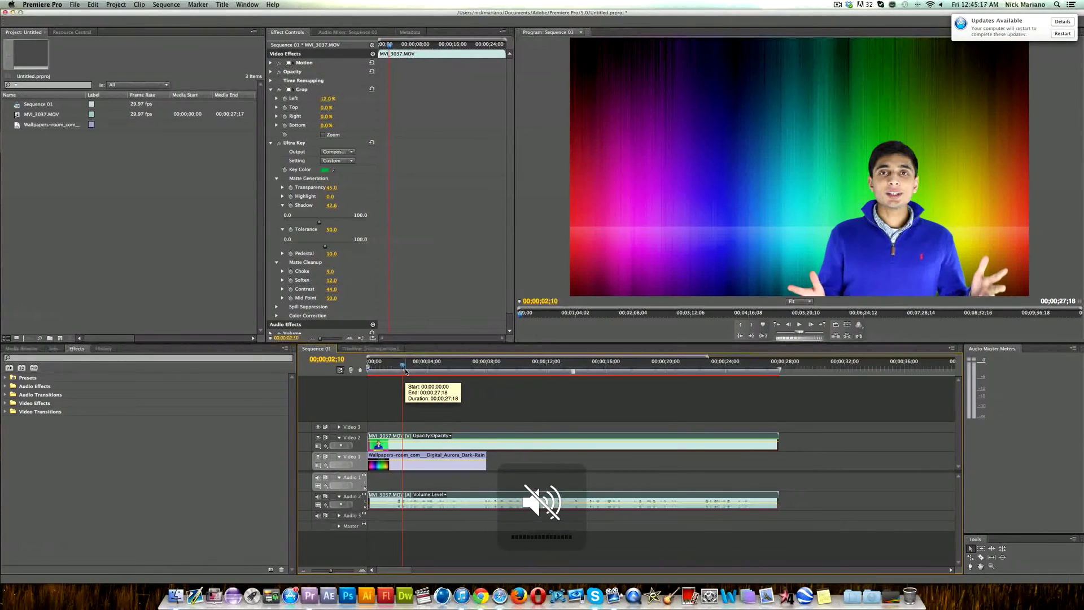
left_click_drag(406, 371, 466, 369)
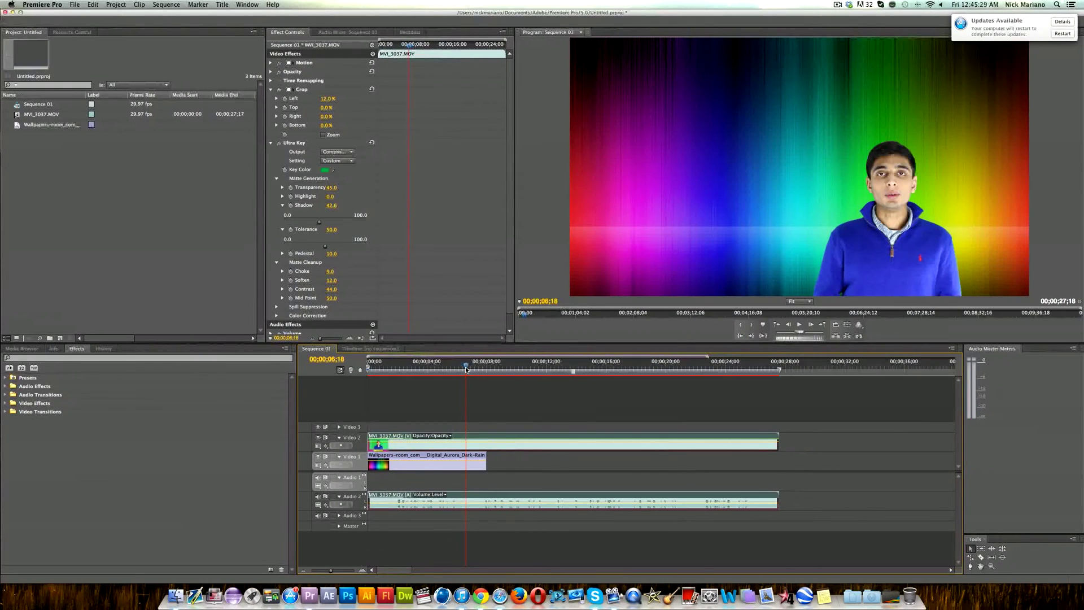